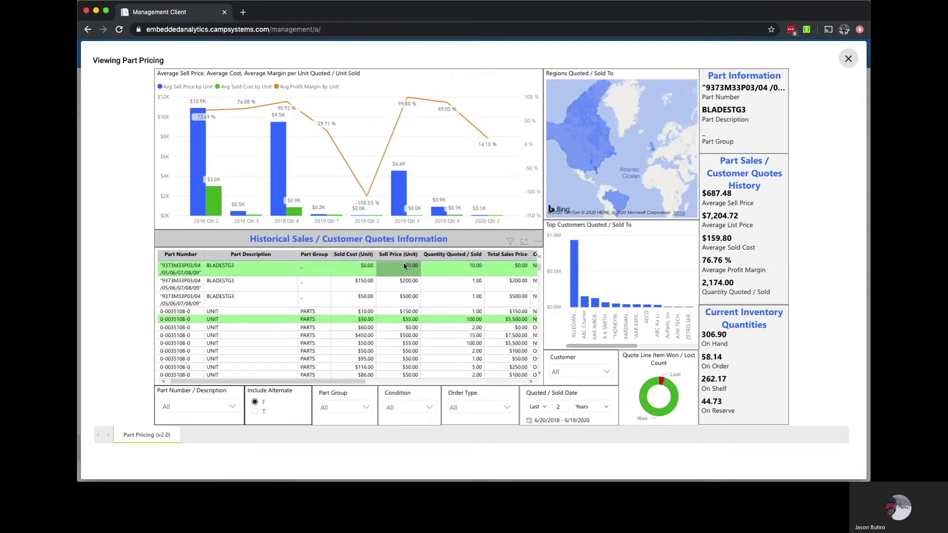
- Cross-filter the dashboard by one customer's bar and the lost-quotes donut slice, clearing each filter
{"action": "left_click", "coordinate": [595, 303]}
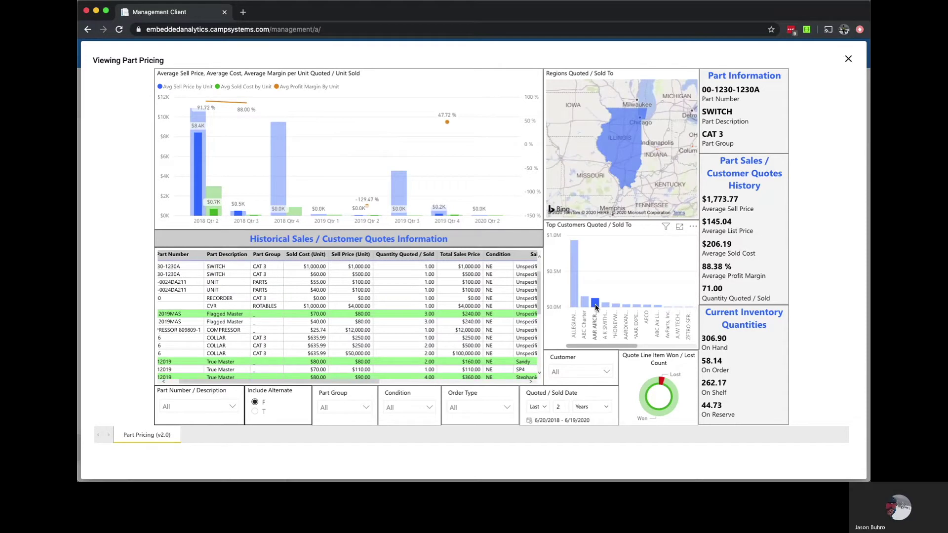
{"action": "left_click", "coordinate": [594, 305]}
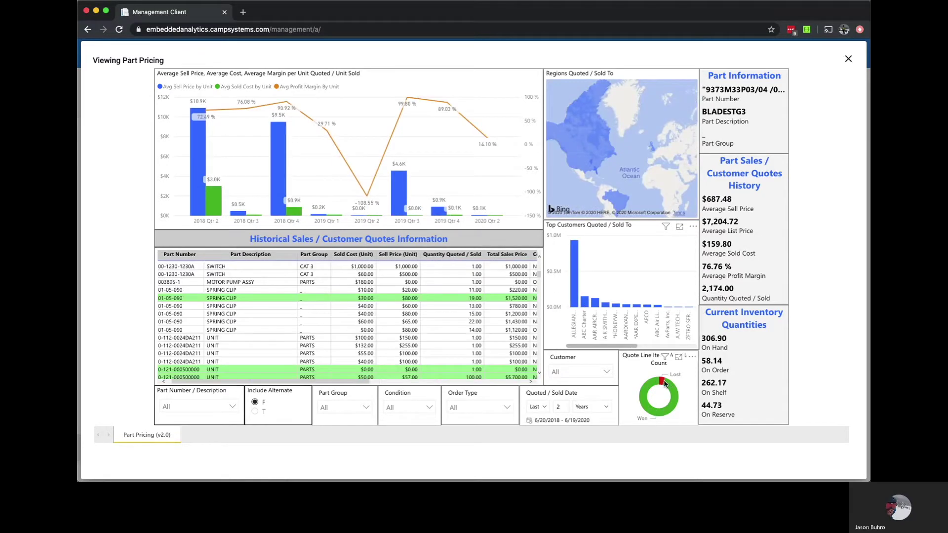
{"action": "left_click", "coordinate": [662, 382]}
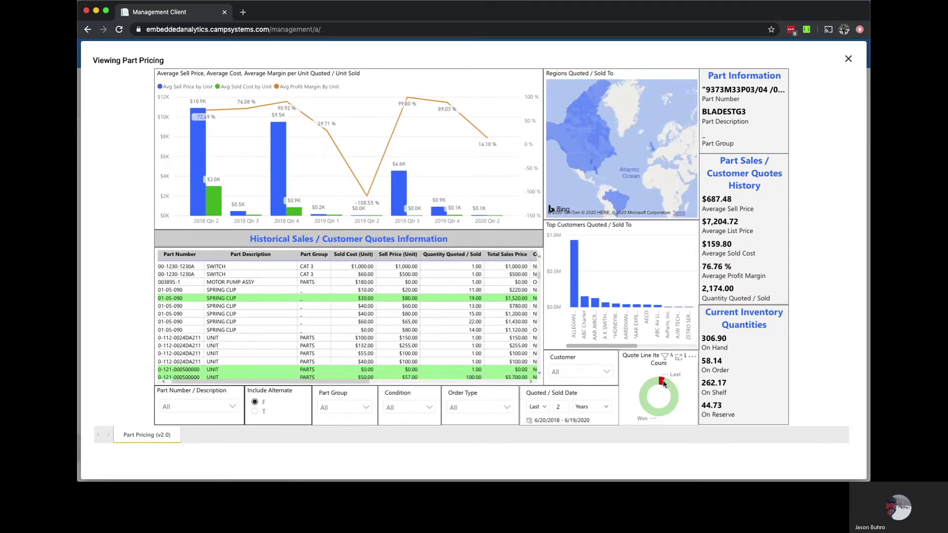
{"action": "left_click", "coordinate": [662, 383]}
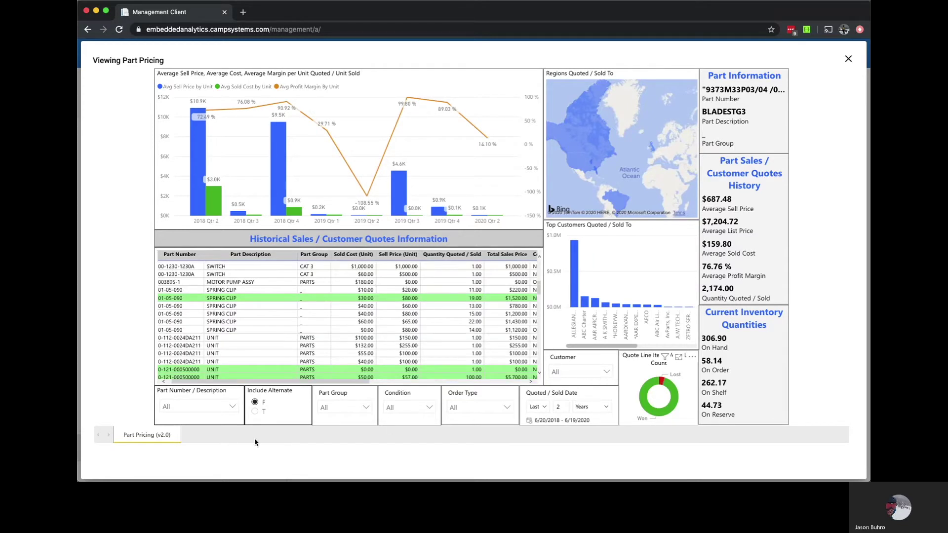
- Browse the Part Number slicer list, then close the Part Pricing viewer
{"action": "left_click", "coordinate": [232, 407]}
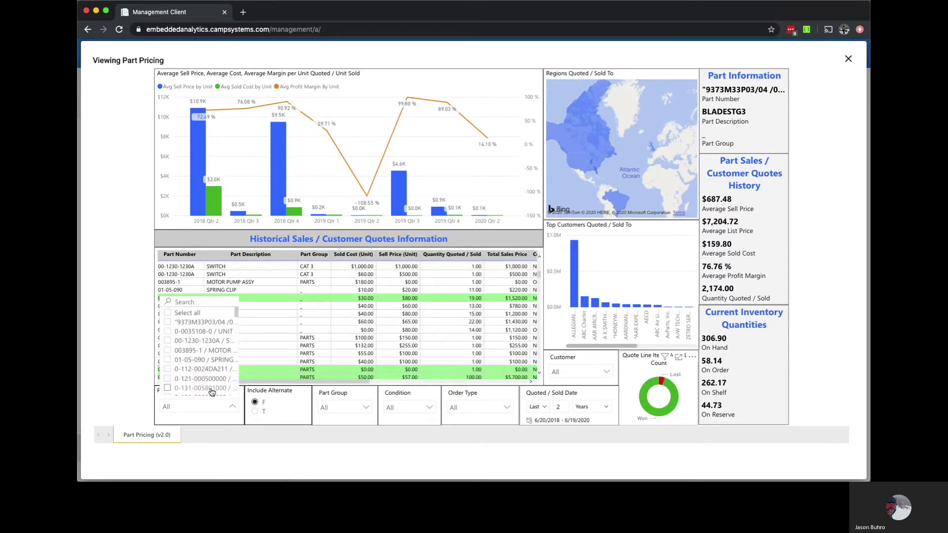
{"action": "scroll", "coordinate": [211, 392], "scroll_direction": "down", "scroll_amount": 10}
{"action": "scroll", "coordinate": [200, 334], "scroll_direction": "up", "scroll_amount": 2}
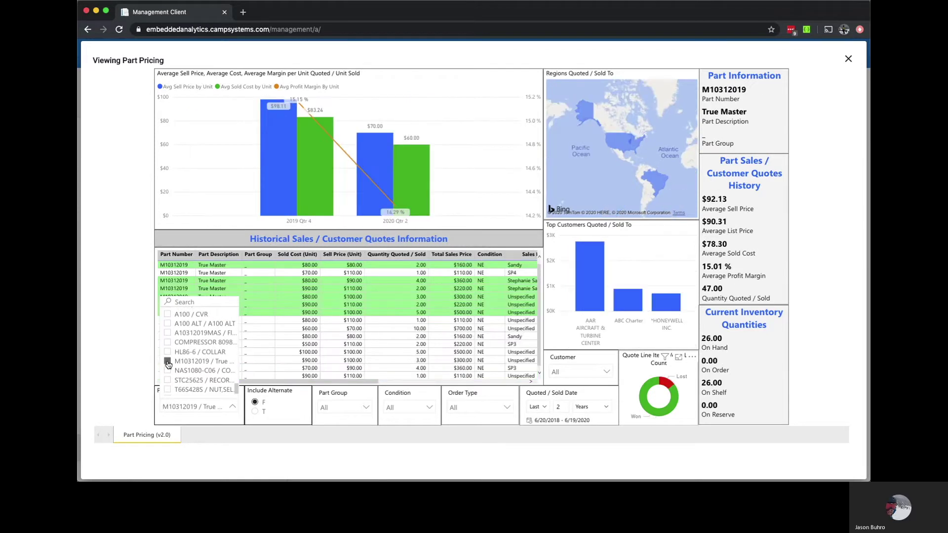
{"action": "left_click", "coordinate": [230, 409]}
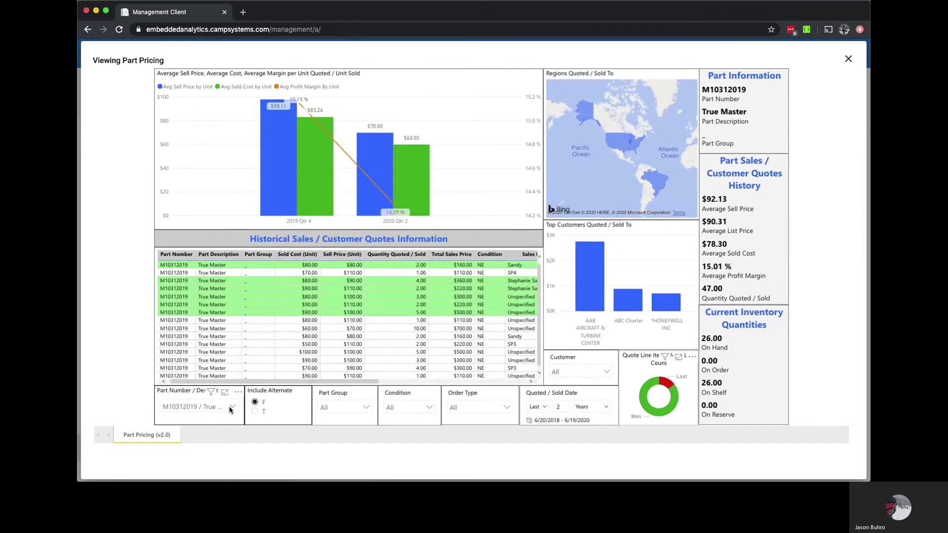
{"action": "key", "text": "Escape"}
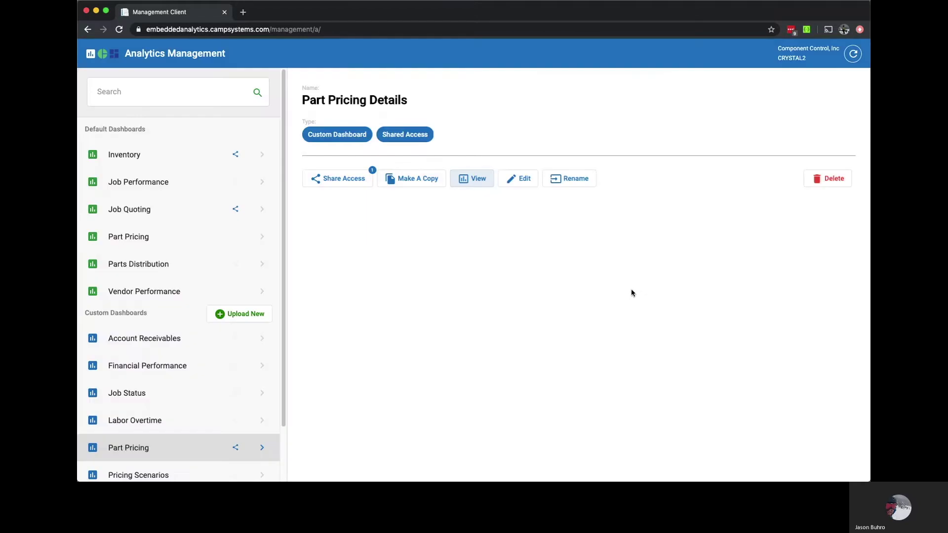
- Copy the Part Pricing dashboard, select Part Pricing - Copy in the sidebar, and open it for editing
{"action": "left_click", "coordinate": [420, 184]}
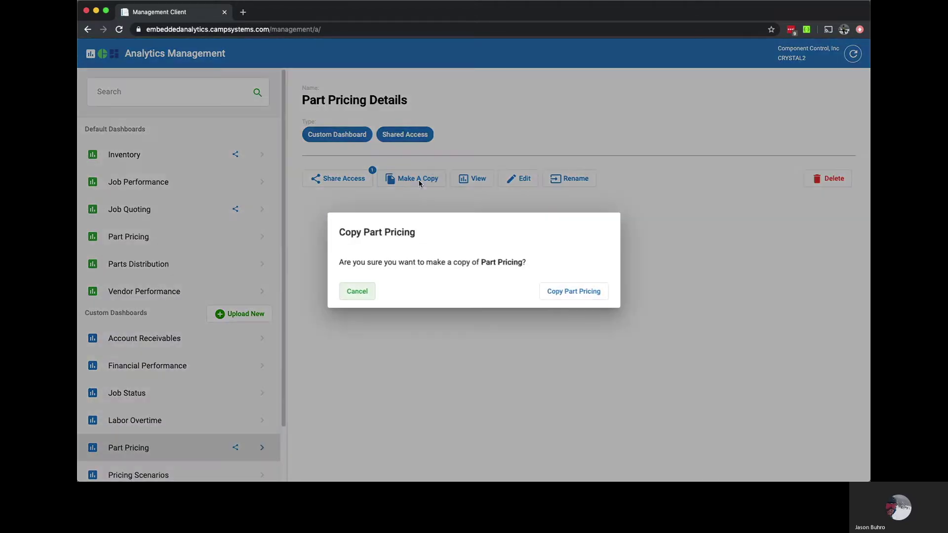
{"action": "left_click", "coordinate": [574, 292]}
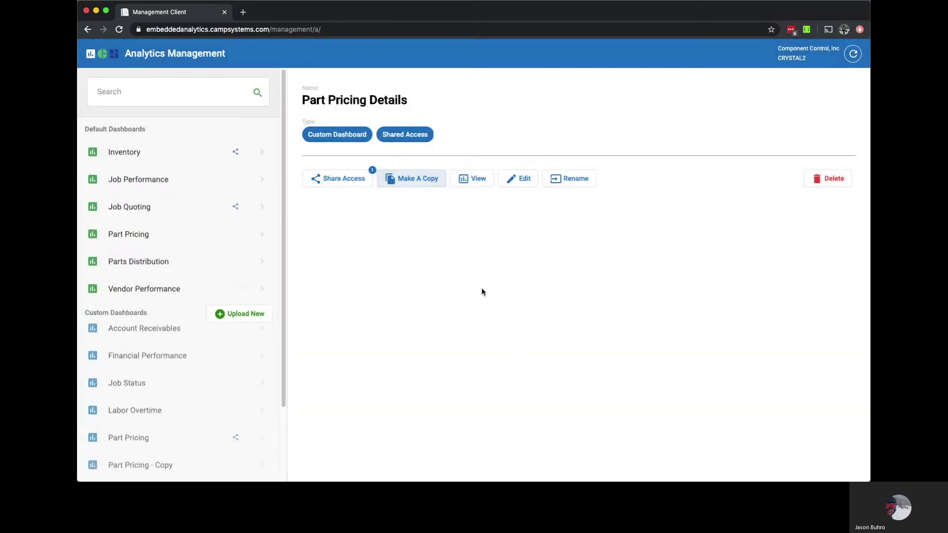
{"action": "left_click", "coordinate": [144, 474]}
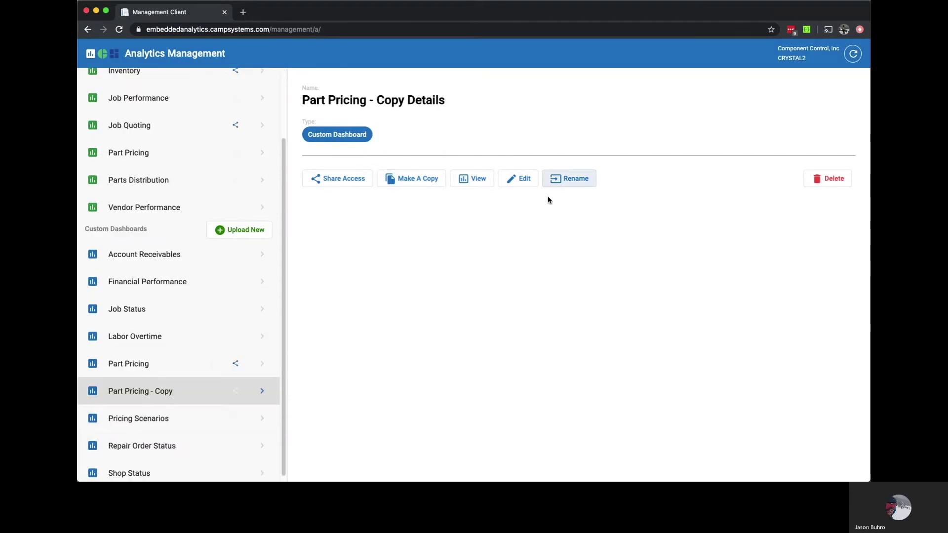
{"action": "left_click", "coordinate": [508, 183]}
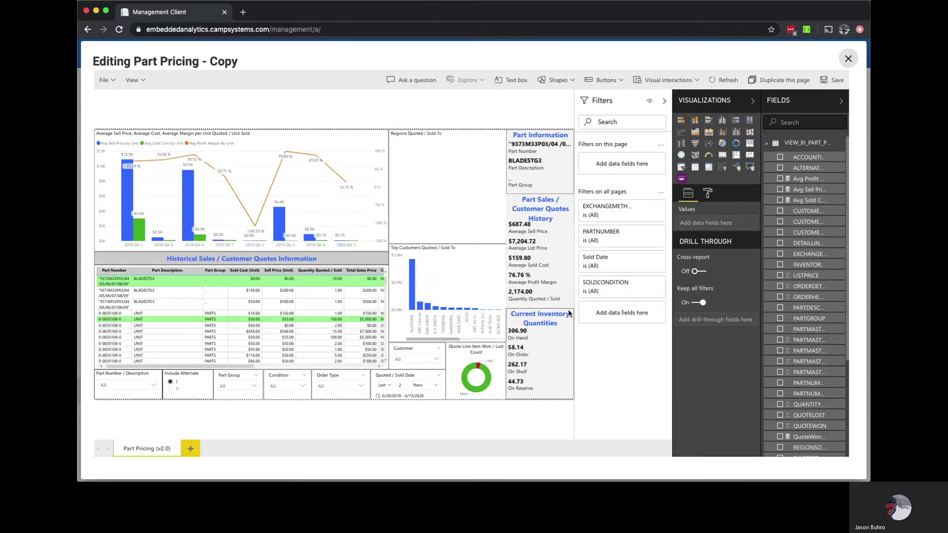
- Make the Top Customers chart plot Avg Profit Margin instead of Total Sales
{"action": "left_click", "coordinate": [477, 255]}
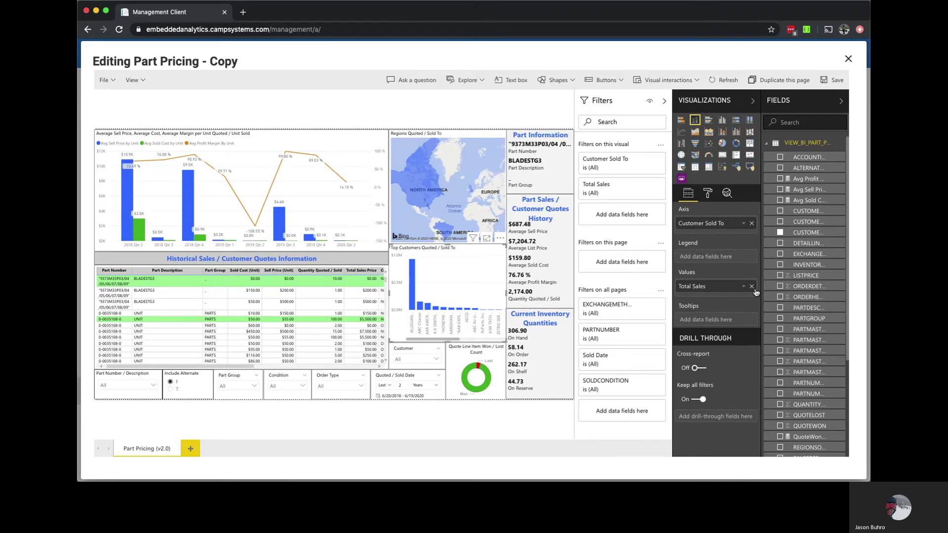
{"action": "left_click_drag", "start_coordinate": [804, 179], "coordinate": [383, 369]}
{"action": "key", "text": "Delete"}
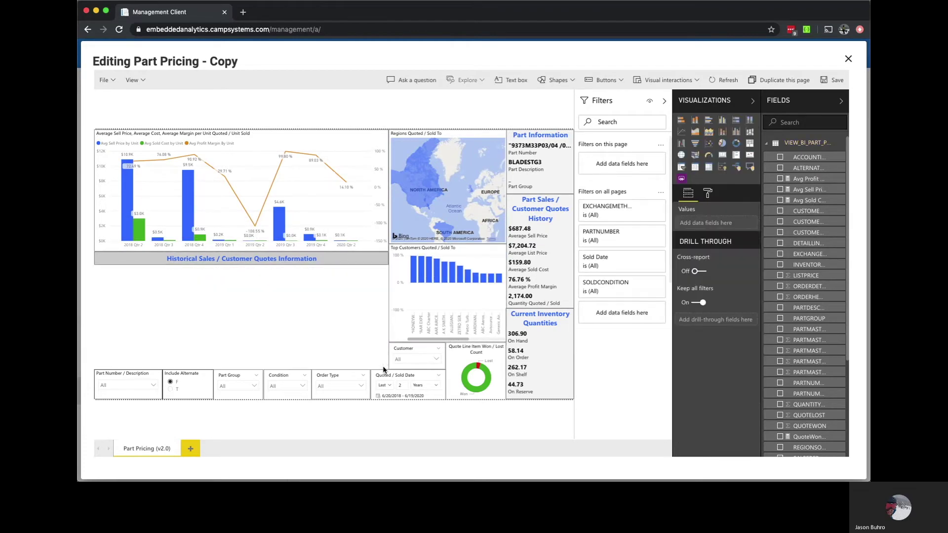
- Move the Top Customers chart to the lower left, widening it and making it slightly taller
{"action": "left_click_drag", "start_coordinate": [461, 246], "coordinate": [166, 267]}
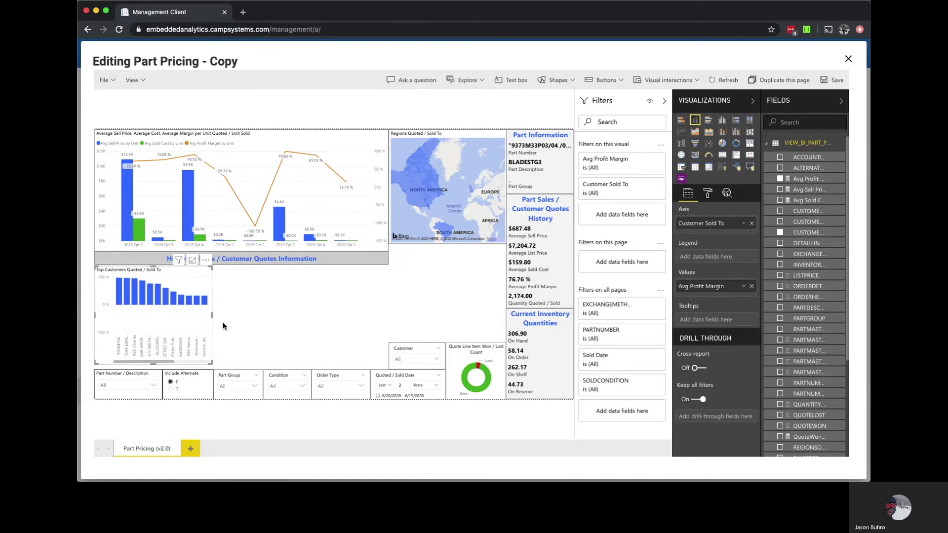
{"action": "left_click_drag", "start_coordinate": [212, 314], "coordinate": [387, 317]}
{"action": "left_click", "coordinate": [328, 365]}
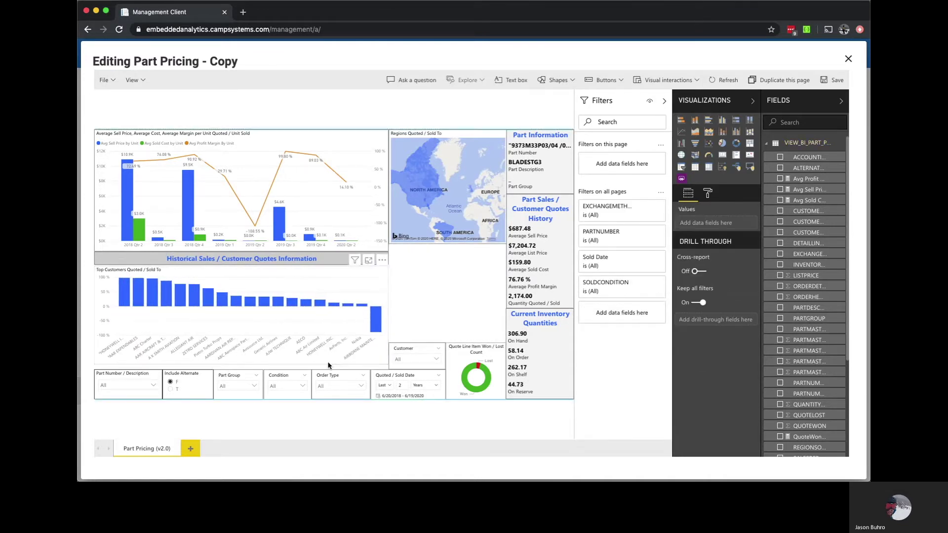
{"action": "left_click_drag", "start_coordinate": [223, 367], "coordinate": [238, 371]}
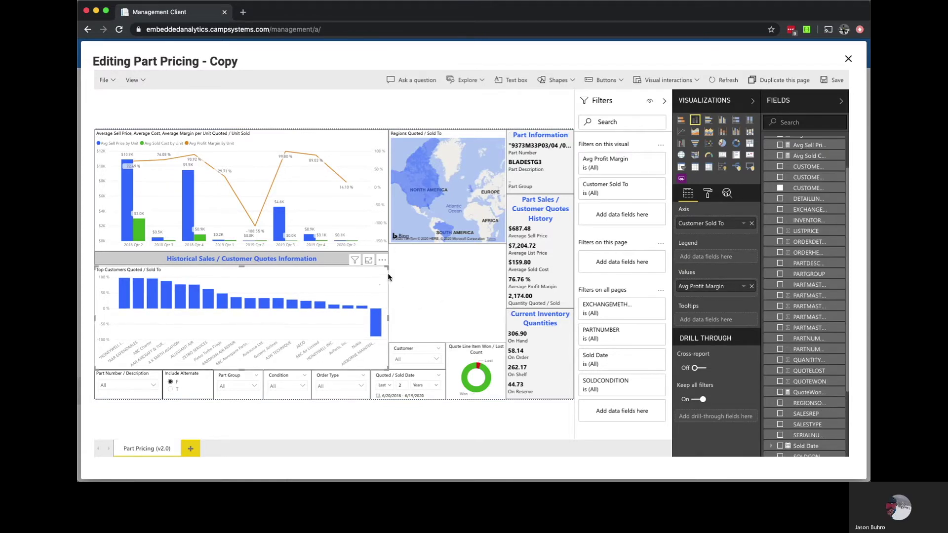
- Narrow the two Top Customers charts and place the duplicate beside the first
{"action": "left_click_drag", "start_coordinate": [395, 273], "coordinate": [506, 264]}
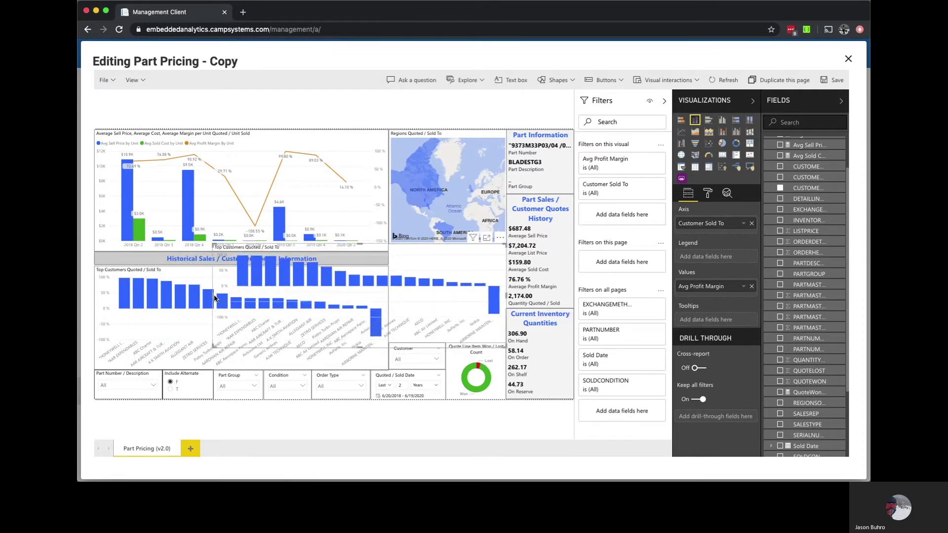
{"action": "left_click_drag", "start_coordinate": [212, 296], "coordinate": [348, 294]}
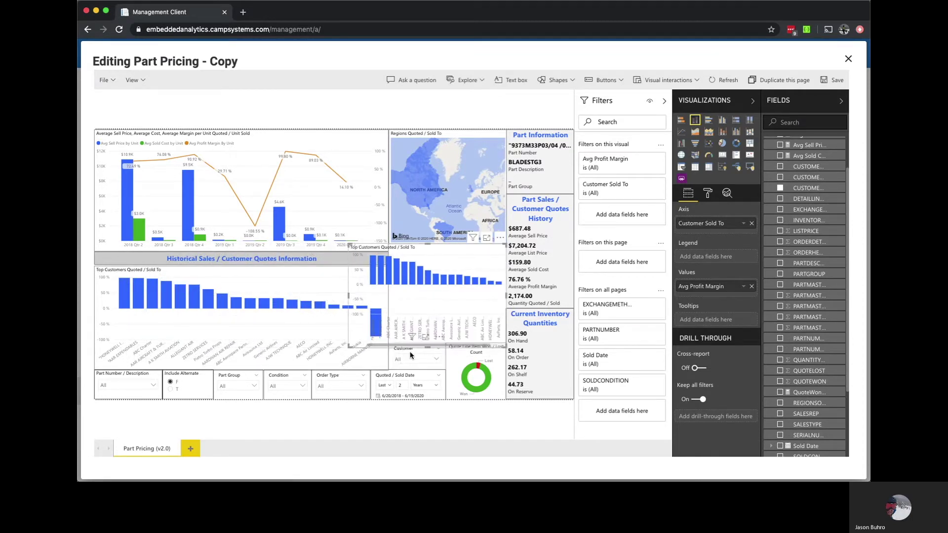
{"action": "left_click_drag", "start_coordinate": [387, 320], "coordinate": [259, 313]}
{"action": "left_click_drag", "start_coordinate": [466, 252], "coordinate": [382, 273]}
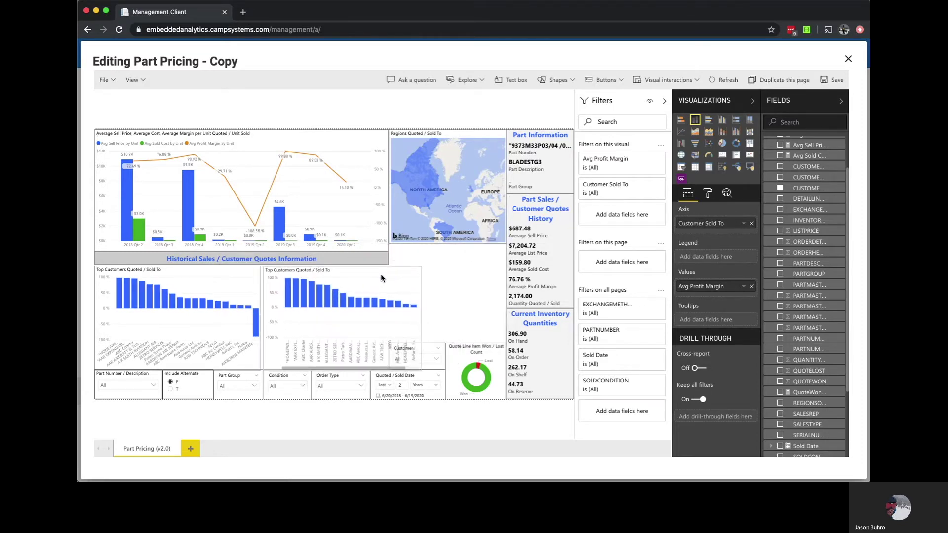
- Switch the duplicate chart's axis from Customer Sold To to SALESREP and enlarge it
{"action": "left_click_drag", "start_coordinate": [807, 414], "coordinate": [743, 231]}
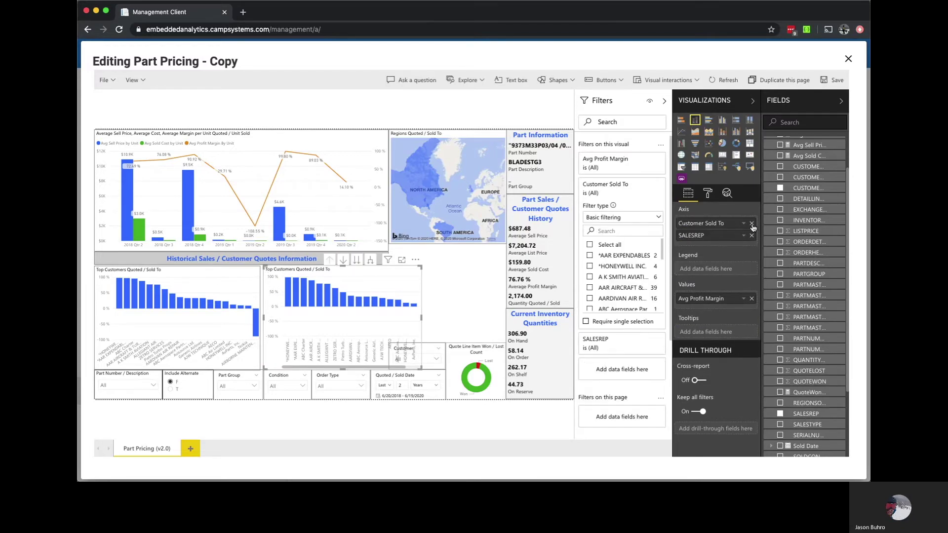
{"action": "left_click", "coordinate": [752, 223]}
{"action": "left_click", "coordinate": [421, 339]}
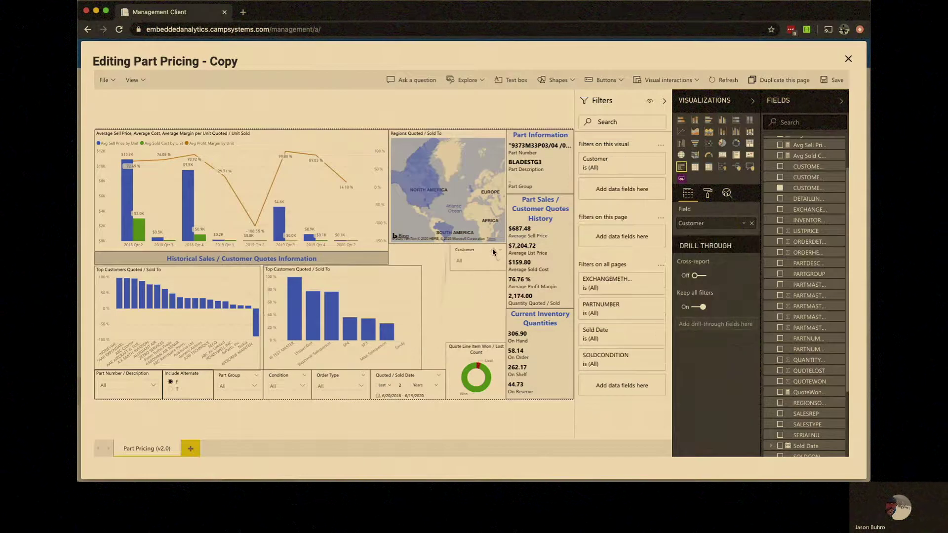
{"action": "left_click", "coordinate": [436, 265]}
{"action": "left_click", "coordinate": [258, 276]}
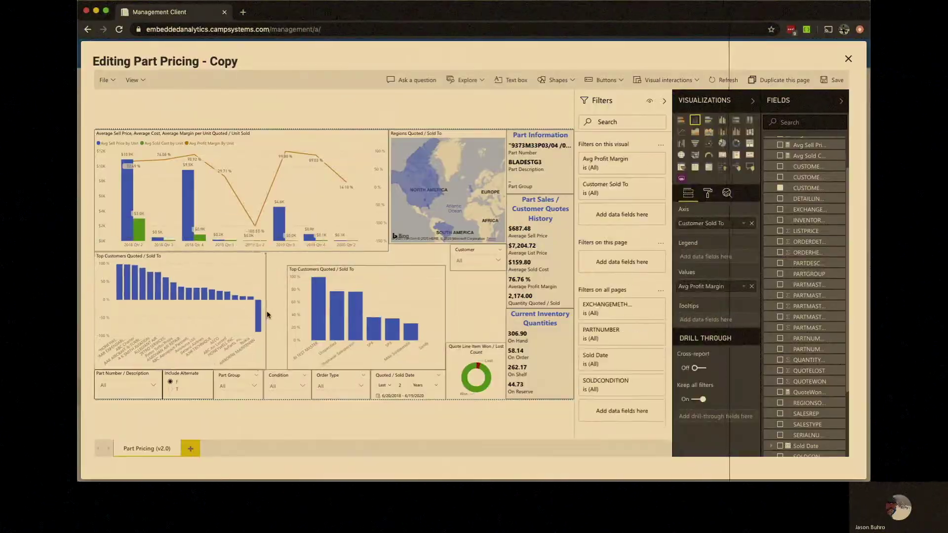
{"action": "left_click", "coordinate": [358, 257]}
{"action": "left_click_drag", "start_coordinate": [431, 355], "coordinate": [445, 368]}
- Title the chart 'Top Sales Rep by Margin' and close the report editor
{"action": "left_click", "coordinate": [707, 193]}
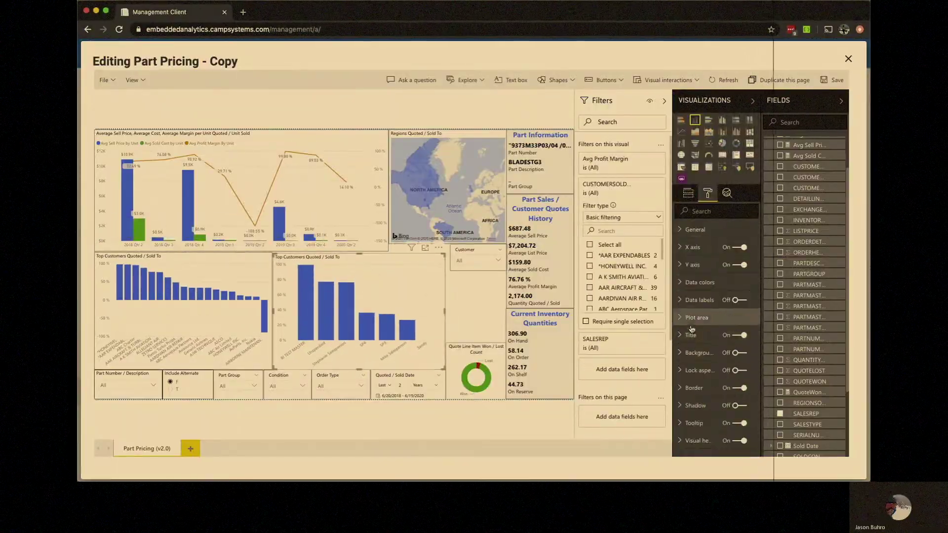
{"action": "left_click", "coordinate": [690, 335]}
{"action": "type", "text": "Top Sales Rep by Margin"}
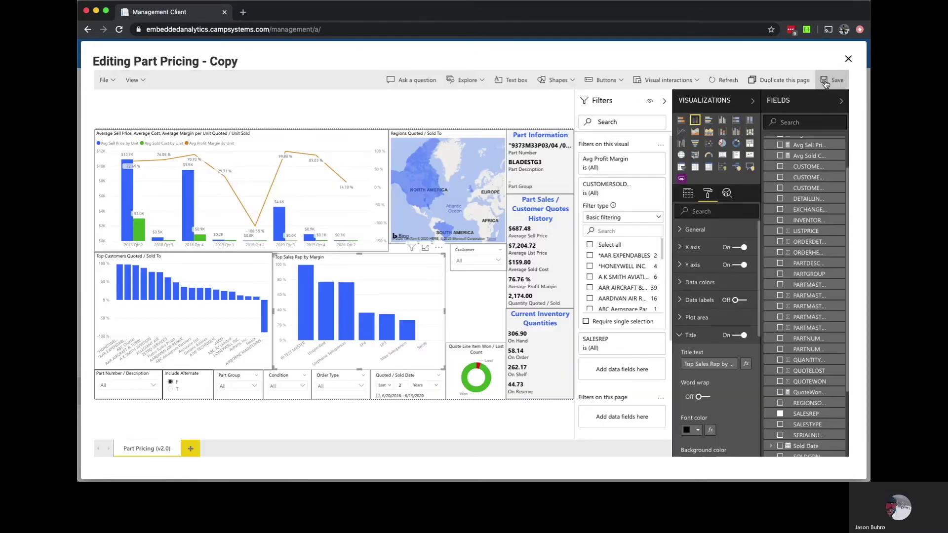
{"action": "left_click", "coordinate": [849, 58]}
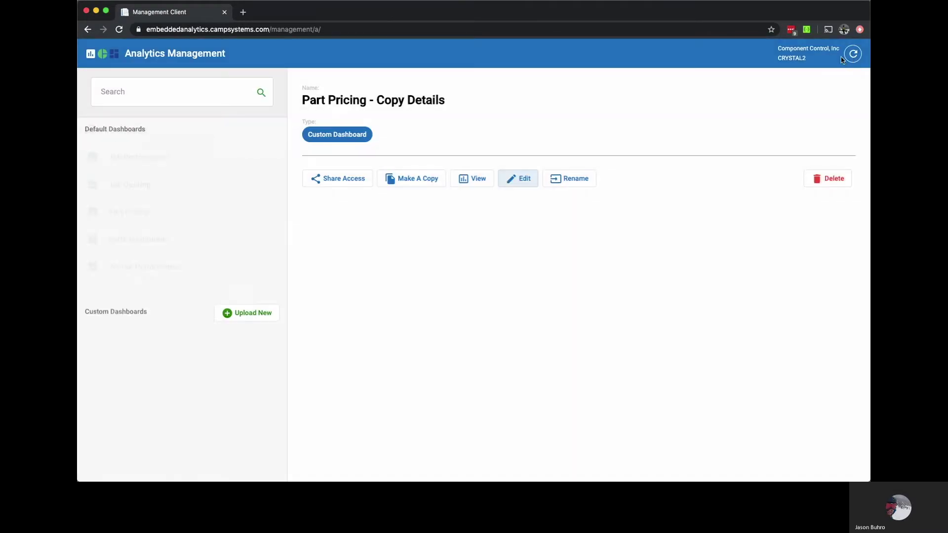
- Scroll the Custom Dashboards list and open the Part Pricing dashboard's details page
{"action": "scroll", "coordinate": [173, 352], "scroll_direction": "down", "scroll_amount": 2}
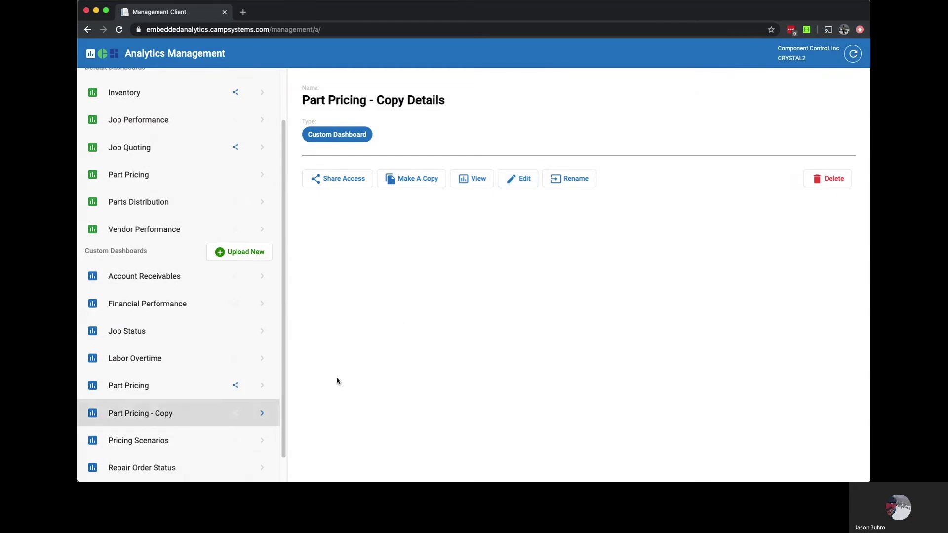
{"action": "left_click", "coordinate": [128, 390]}
{"action": "left_click", "coordinate": [124, 413]}
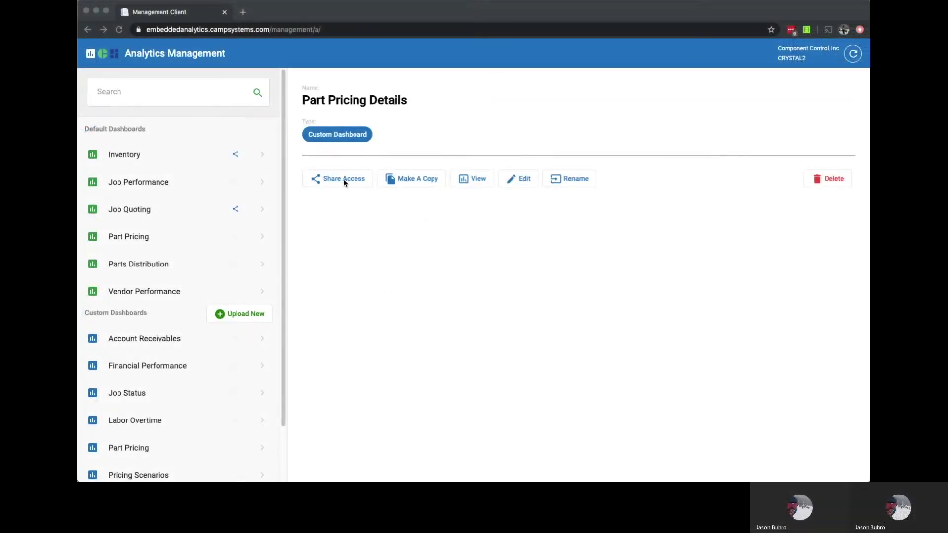
- Generate a shared access link for Part Pricing and paste it into the Outlook e-mail body
{"action": "left_click", "coordinate": [344, 181]}
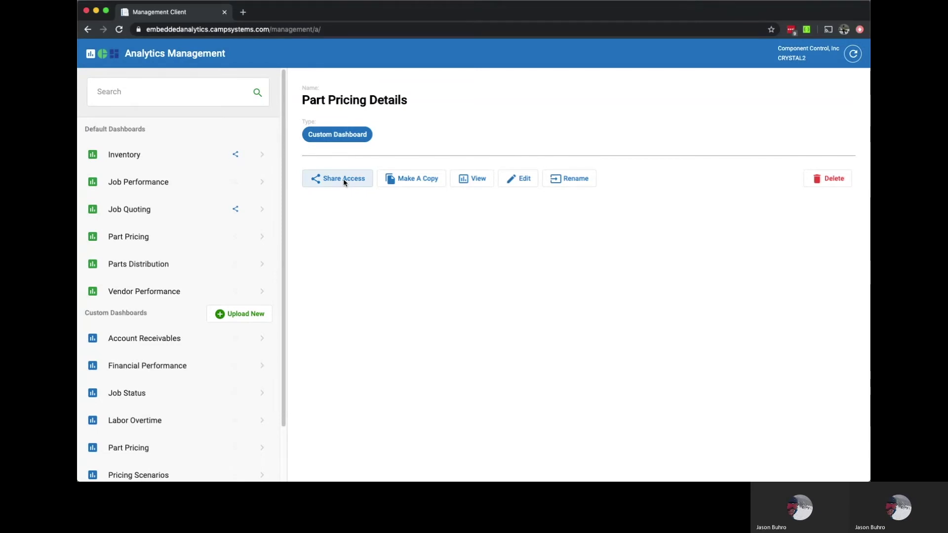
{"action": "left_click", "coordinate": [328, 184]}
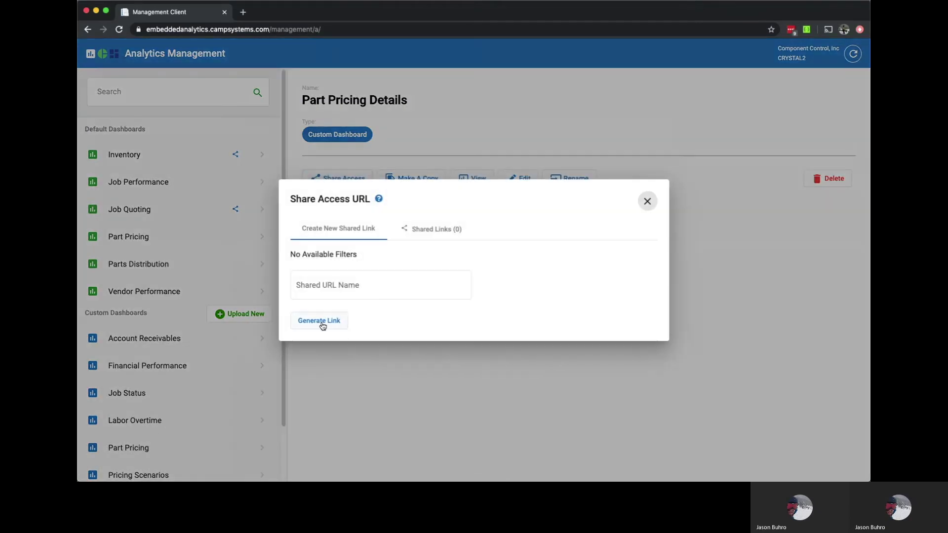
{"action": "left_click", "coordinate": [322, 325]}
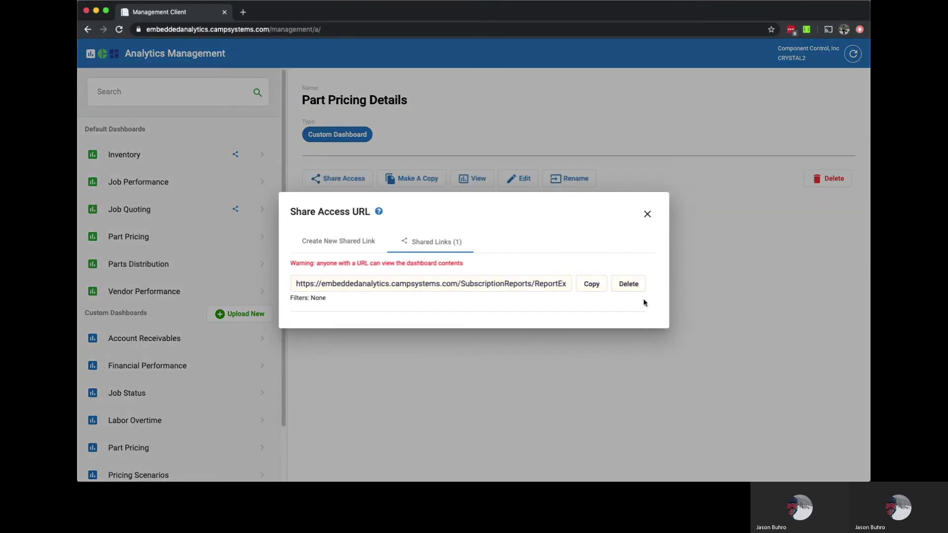
{"action": "left_click", "coordinate": [592, 284]}
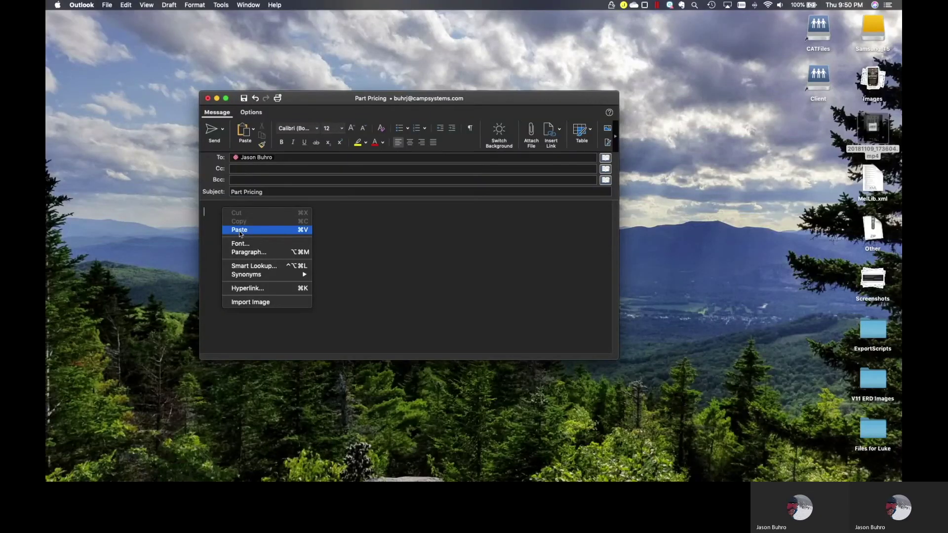
{"action": "left_click", "coordinate": [240, 229]}
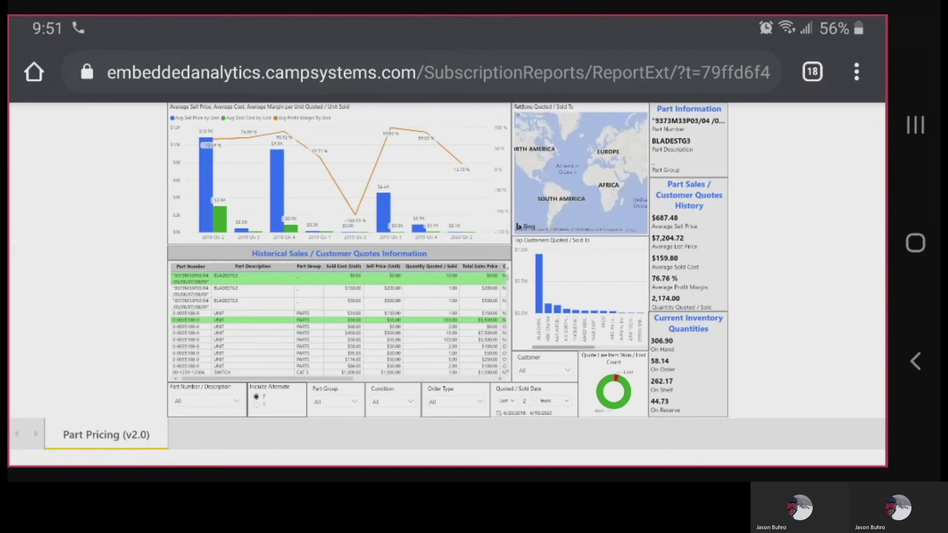
- Filter the shared dashboard on the phone by part number BLADESTG3
{"action": "left_click", "coordinate": [207, 400]}
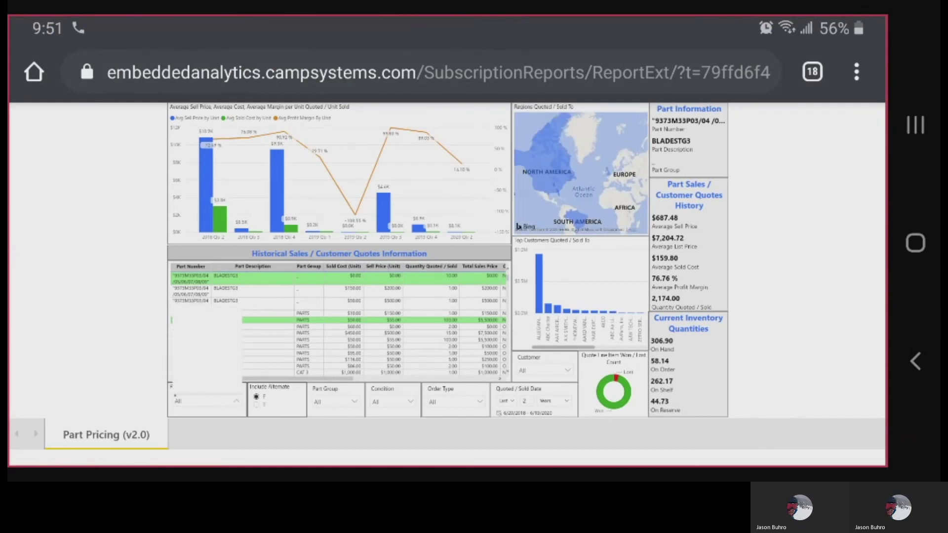